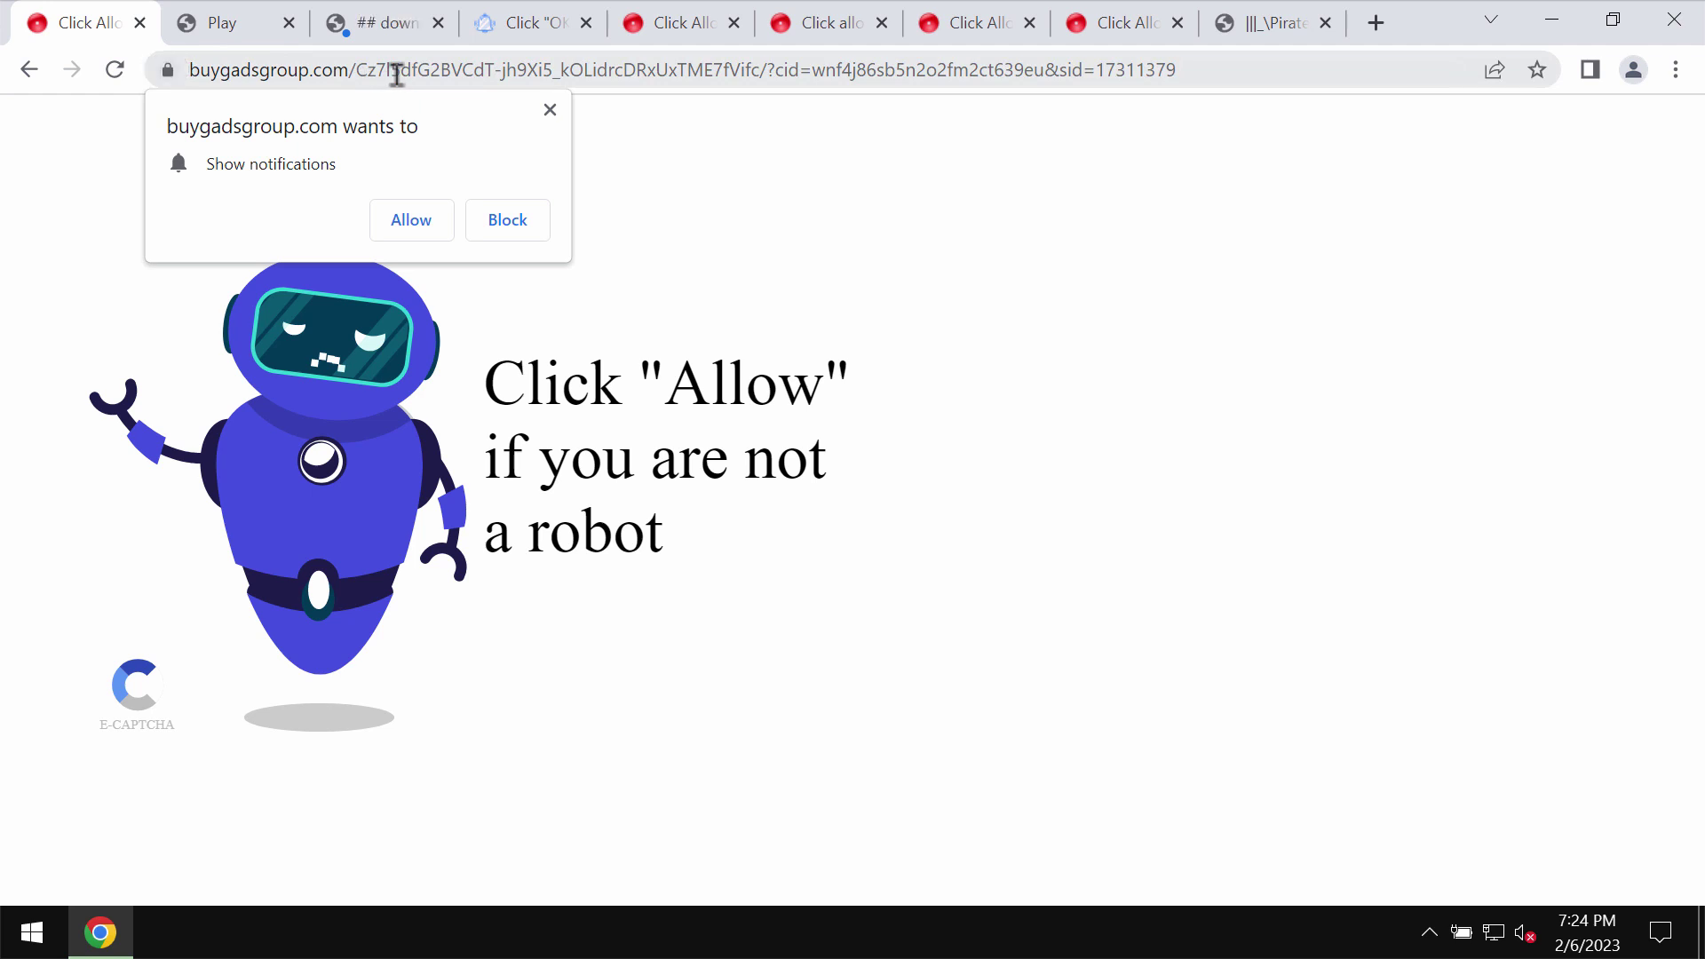
# Allow buygadsgroup.com to show notifications from its popup on the fake captcha page
pyautogui.click(416, 235)
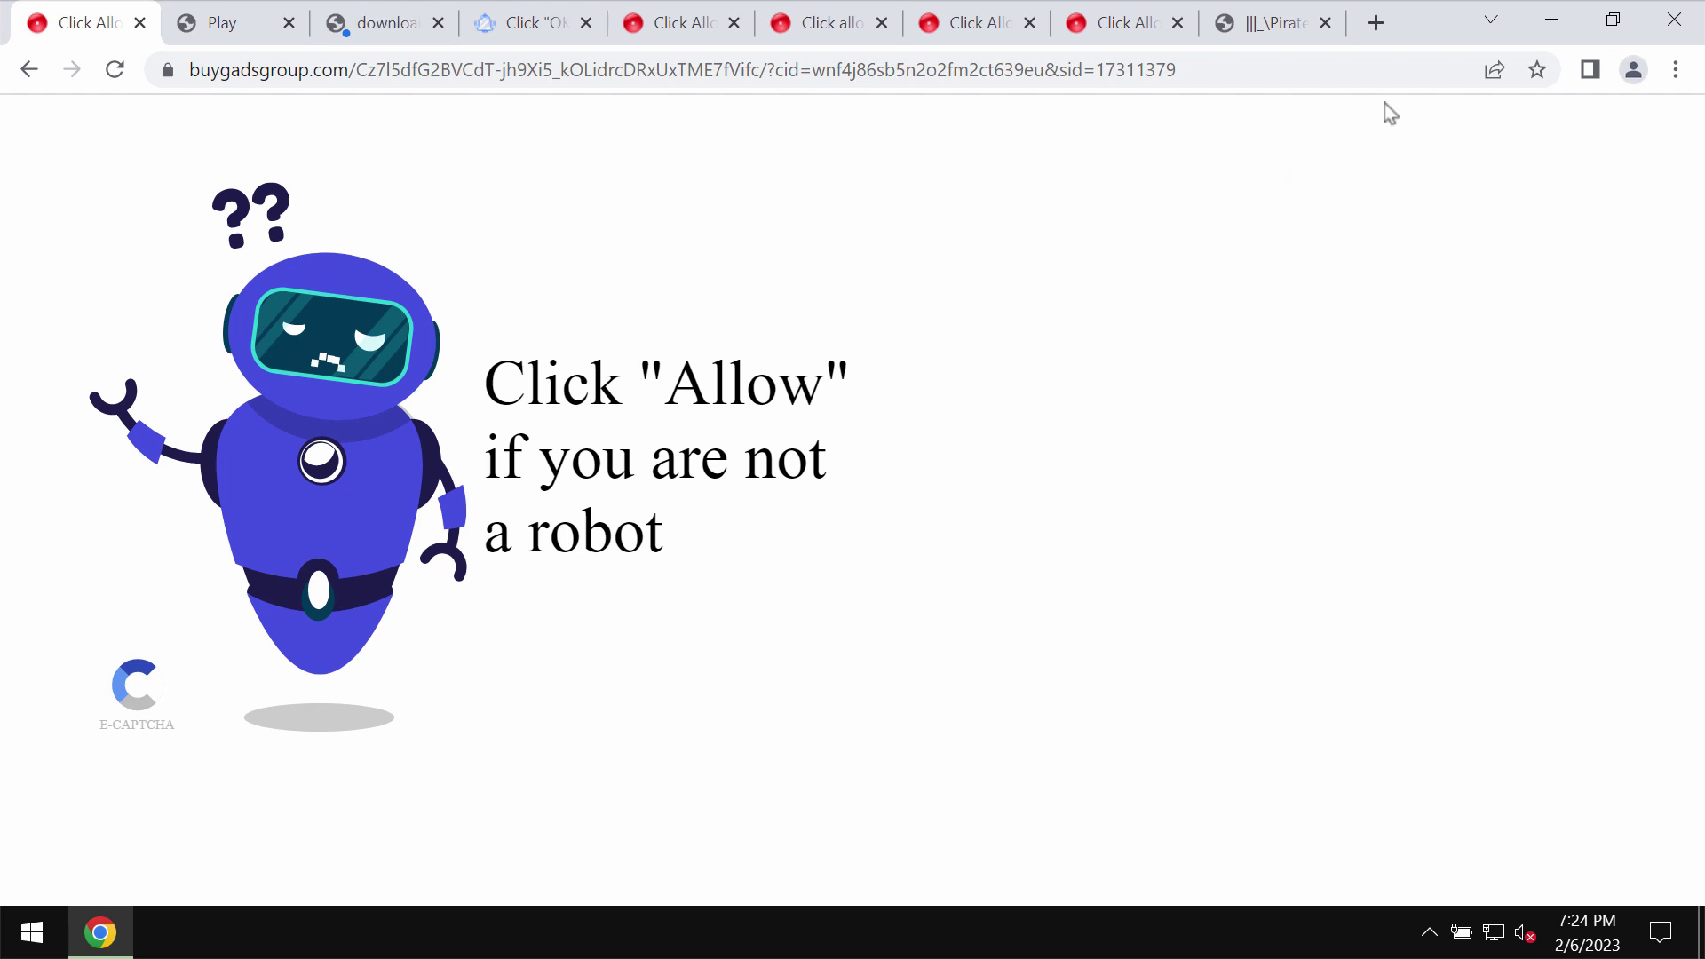
# Remove buygadsgroup.com from Site settings > Notifications > Allowed to send notifications
pyautogui.click(1675, 73)
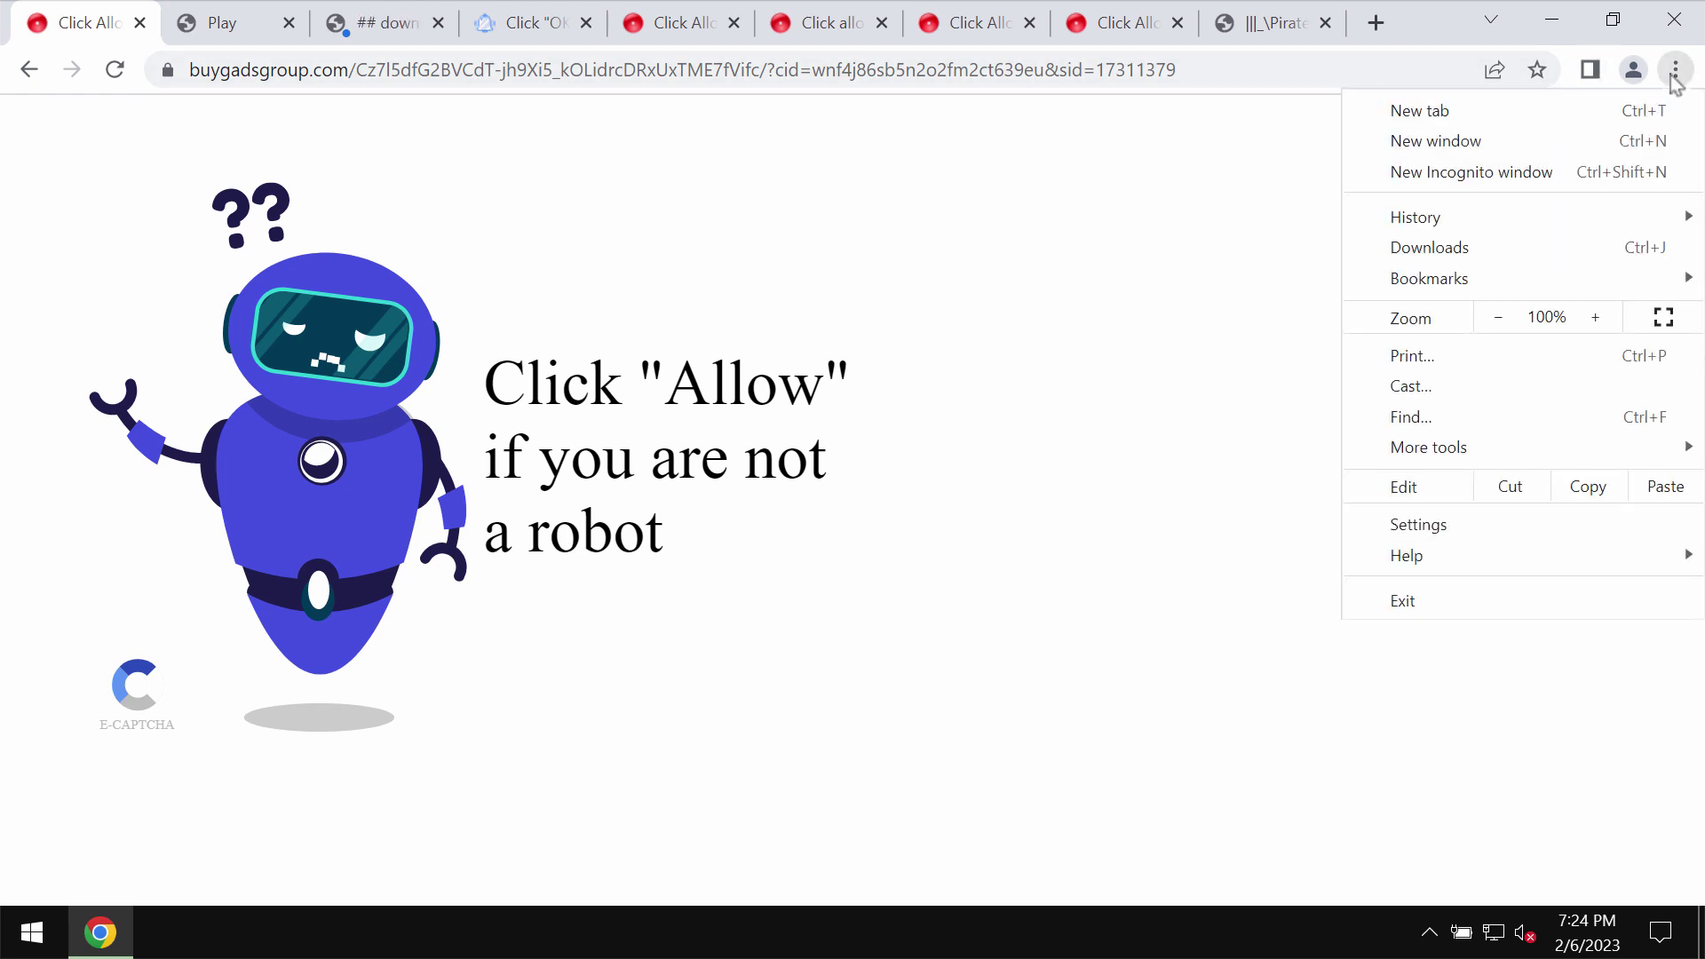
pyautogui.click(1580, 523)
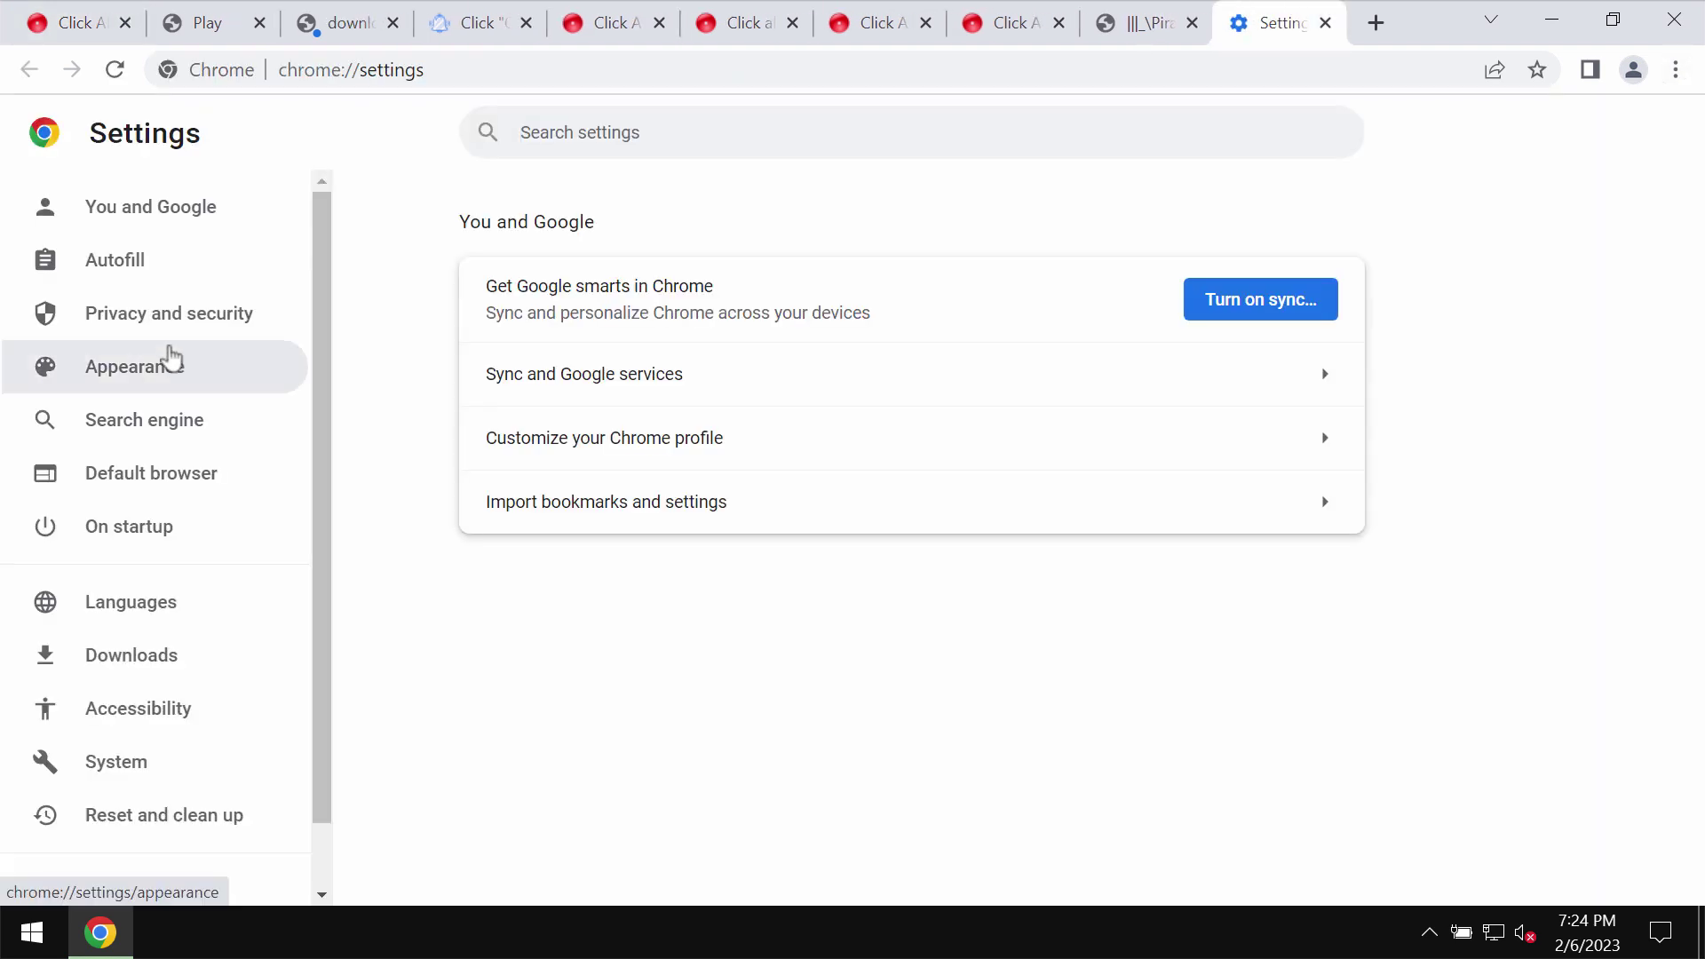
pyautogui.click(151, 322)
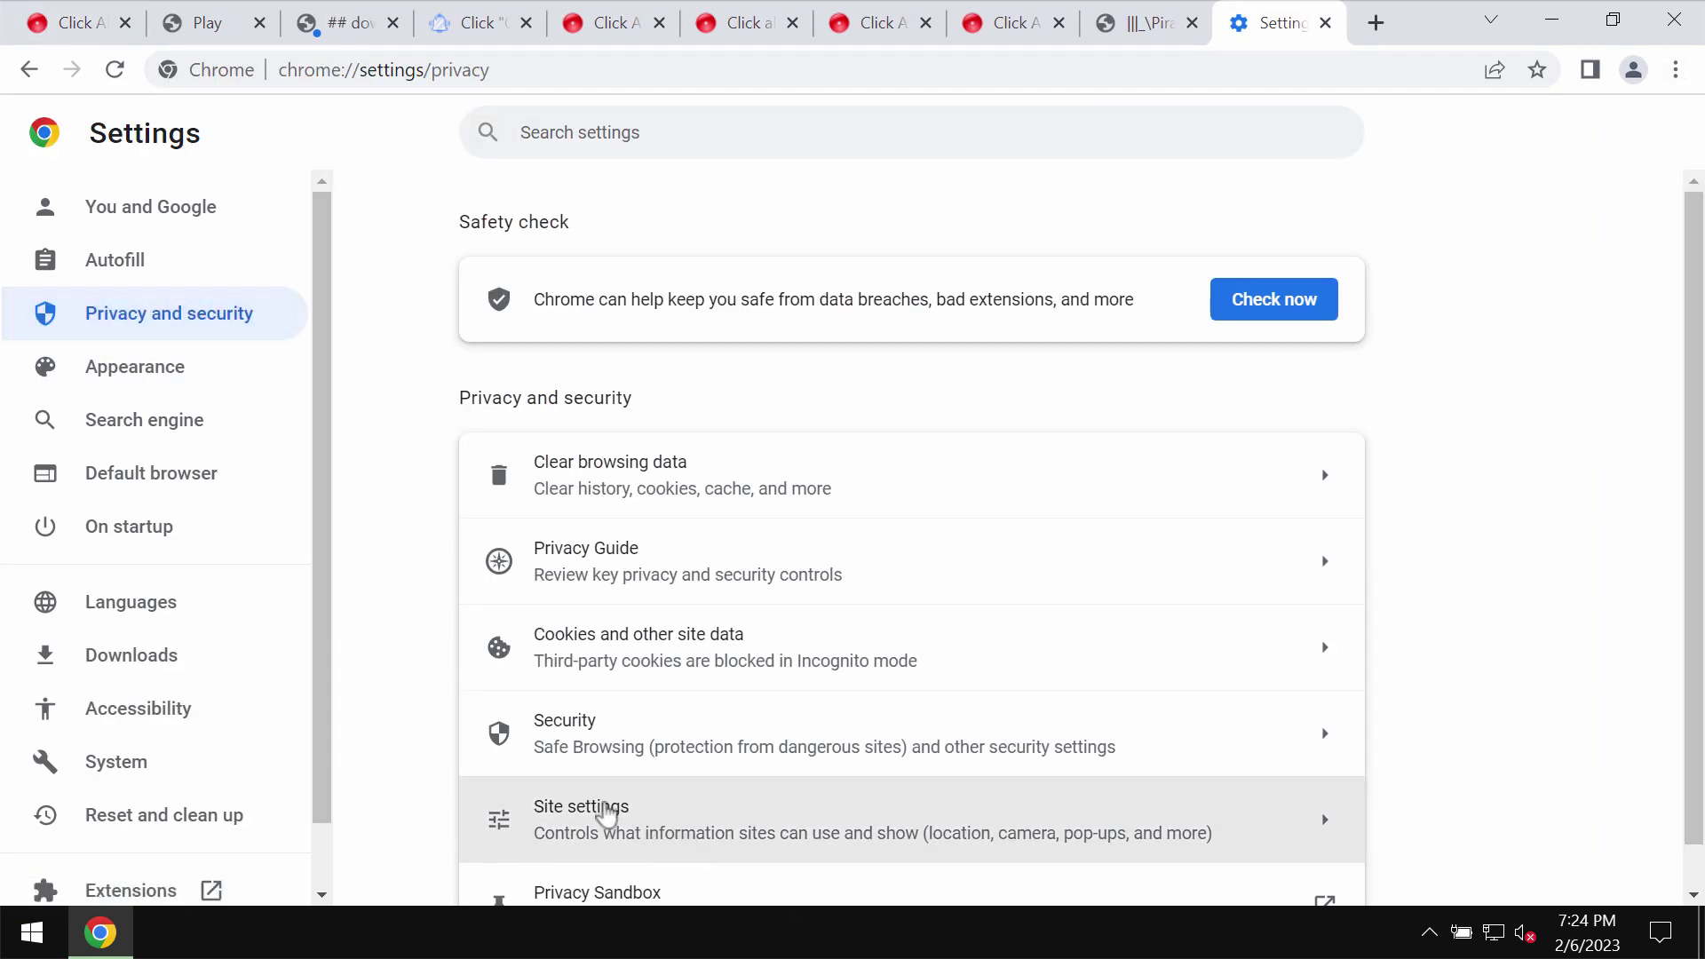
pyautogui.click(601, 810)
pyautogui.moveTo(1693, 372); pyautogui.dragTo(1667, 586)
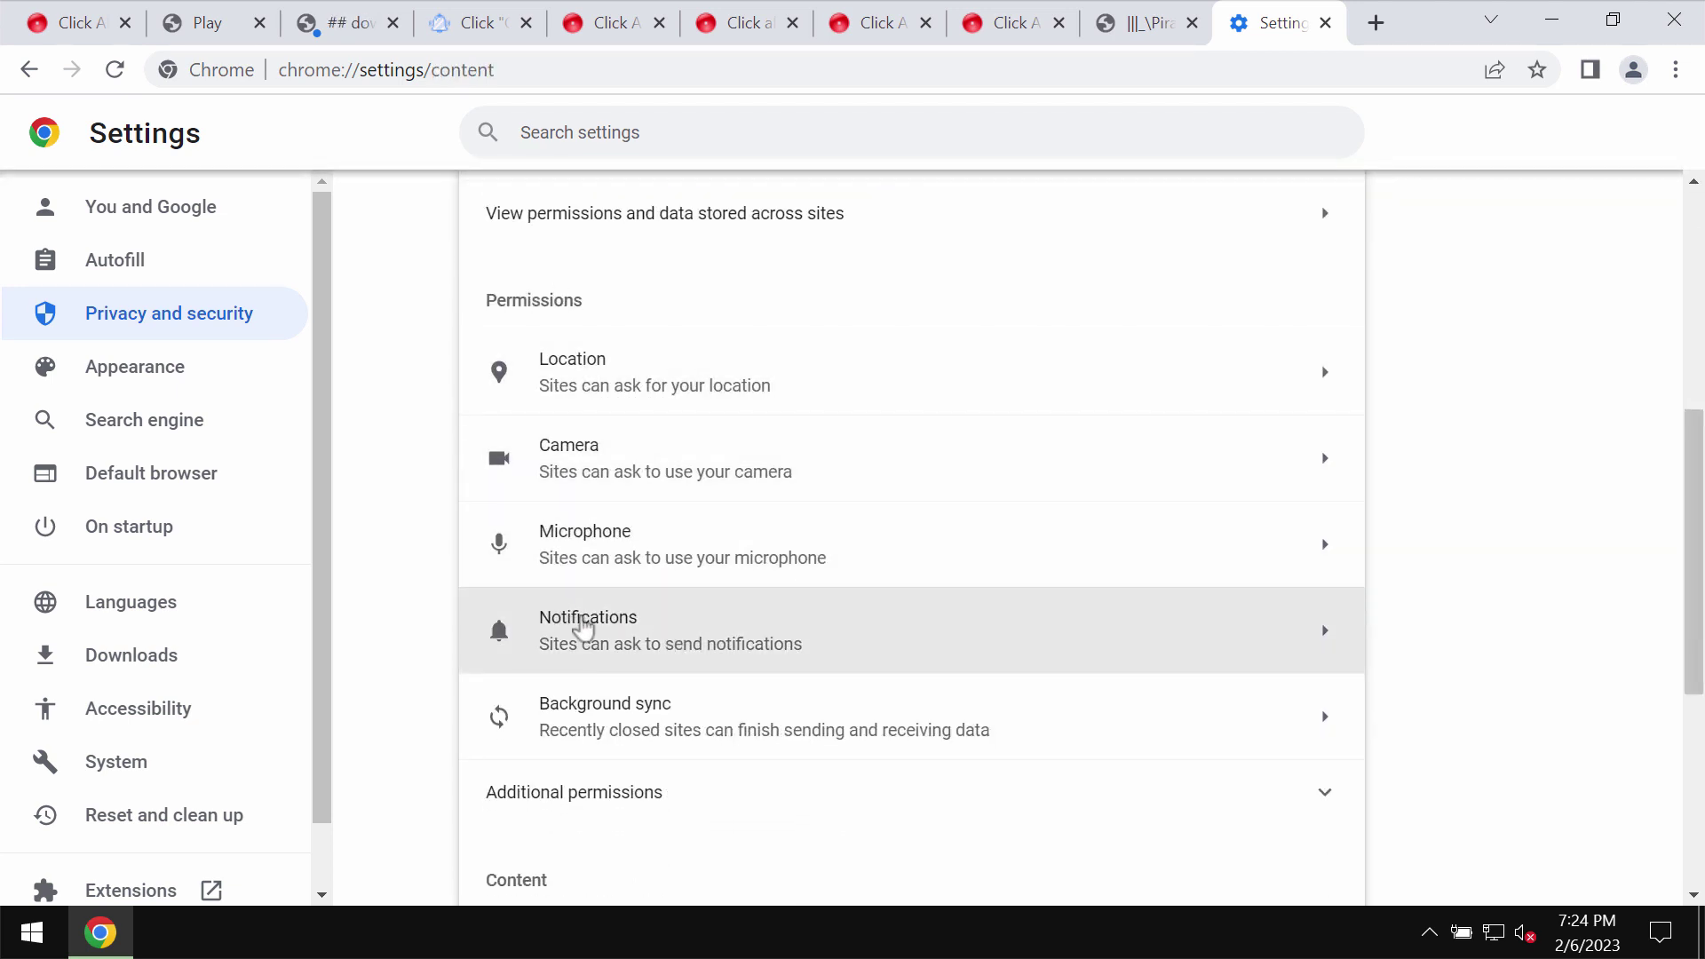
pyautogui.click(594, 628)
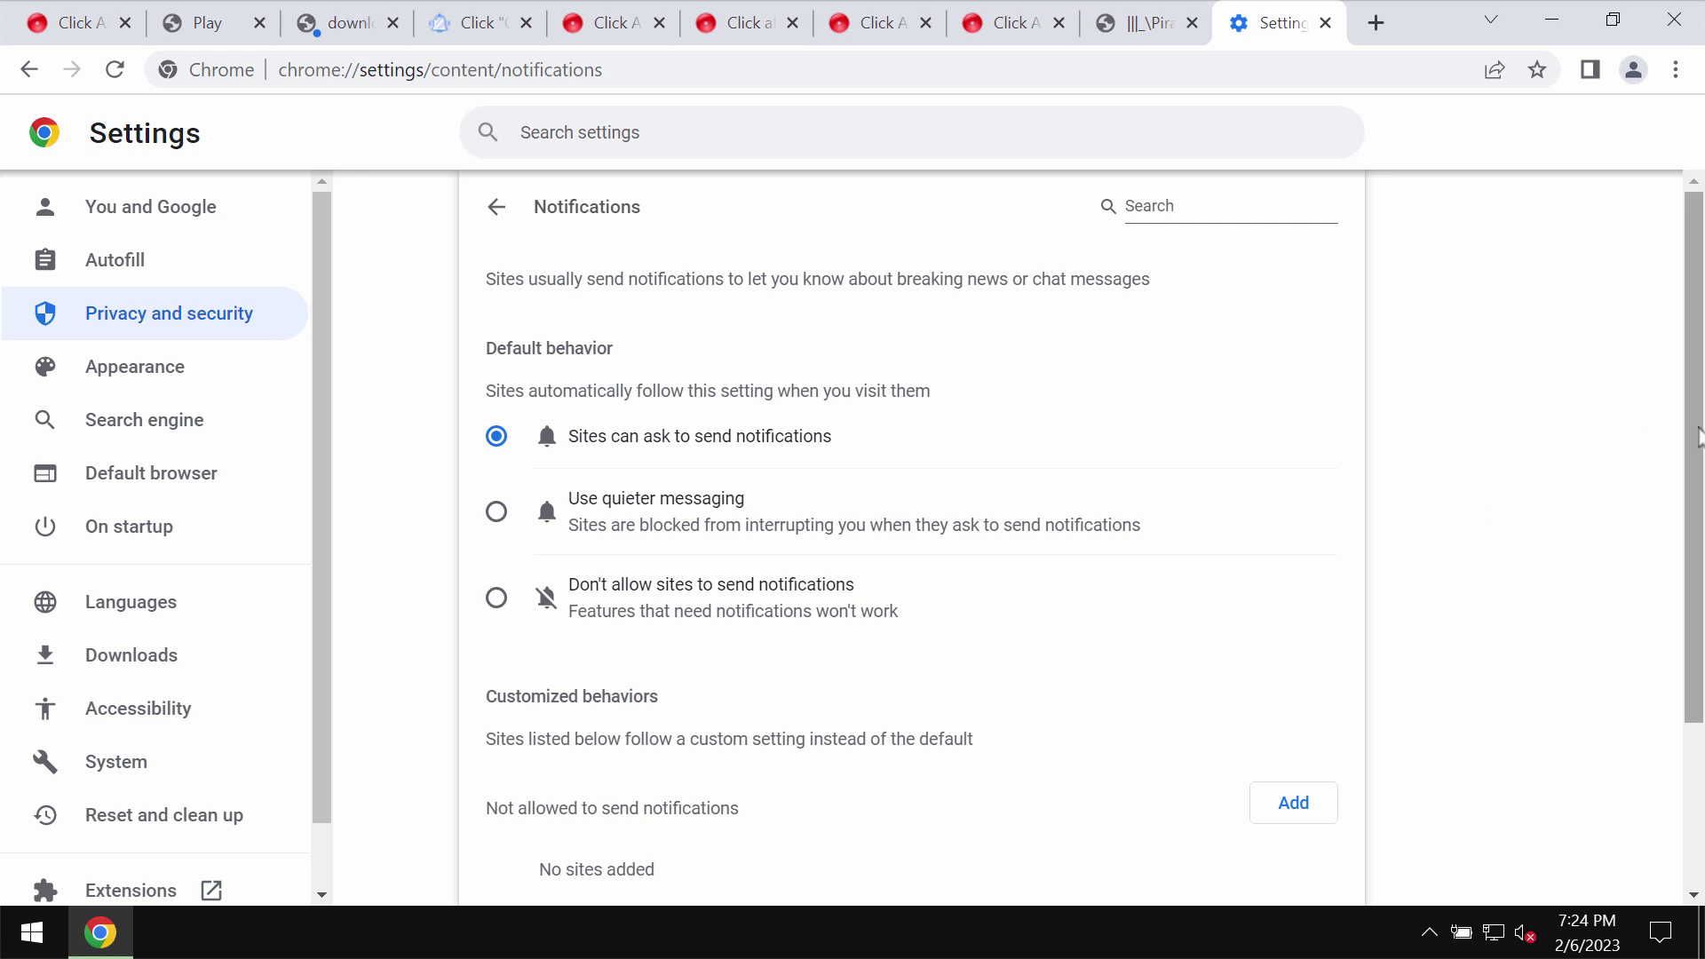
pyautogui.scroll(-2, 1648, 598)
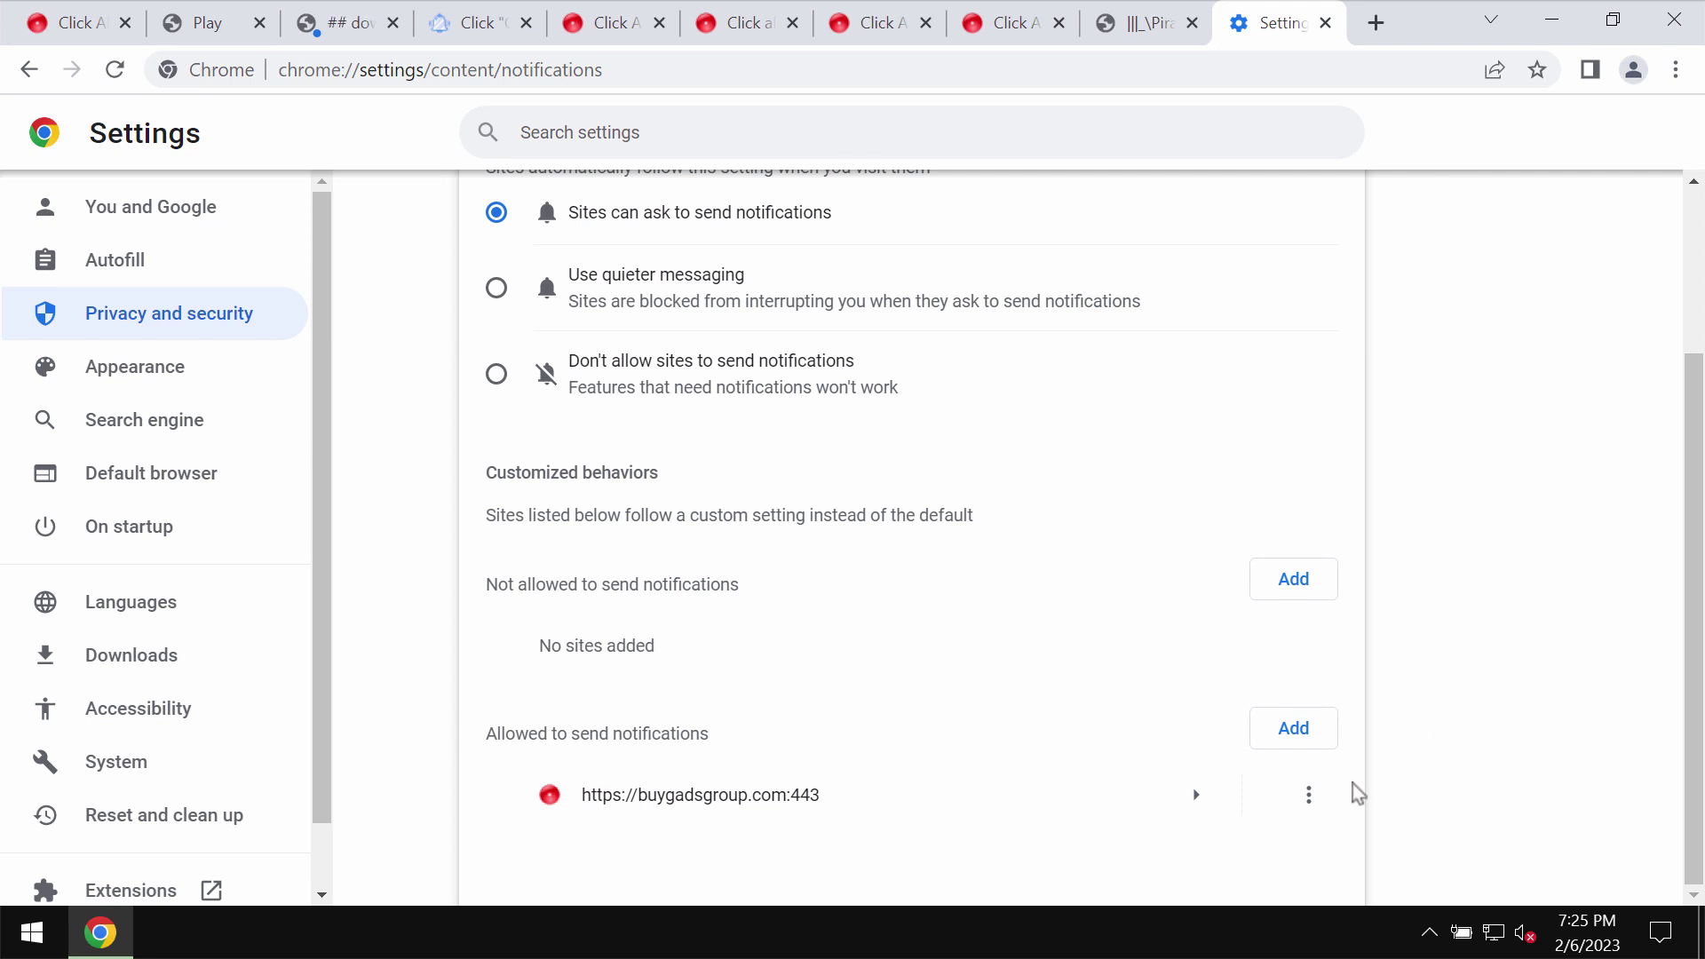
pyautogui.click(1308, 795)
pyautogui.click(1269, 788)
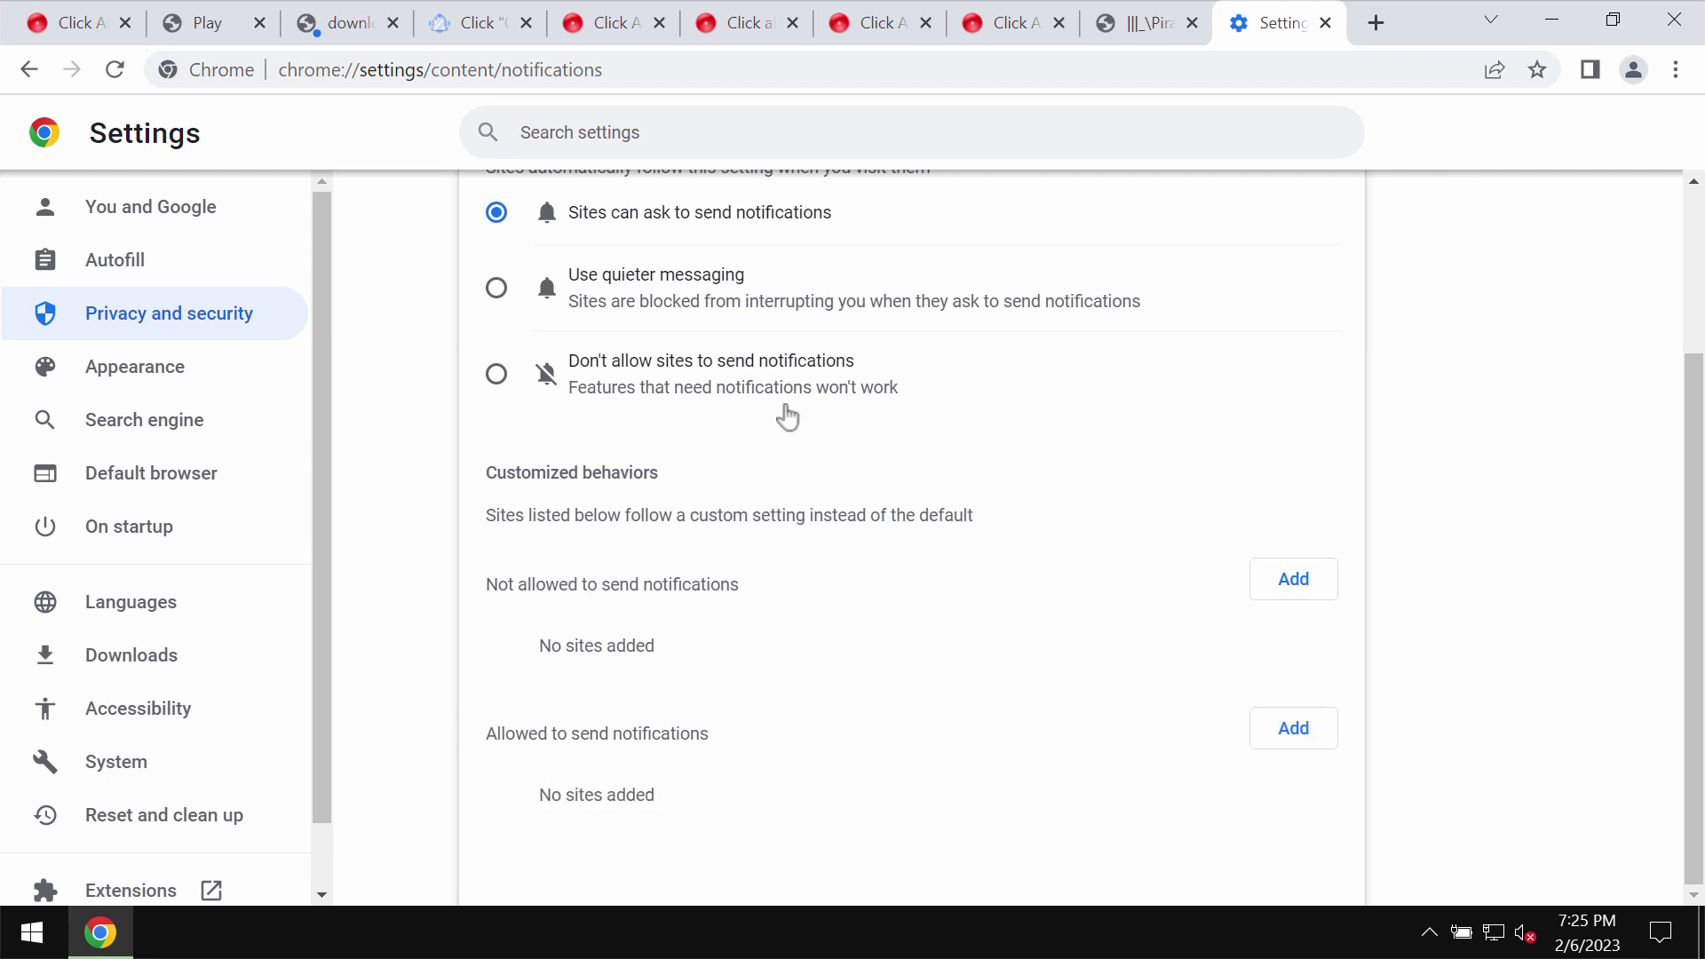
# Load combocleaner.com, close the first Click Allow tab, and launch the Combo Cleaner desktop app
pyautogui.click(819, 80)
pyautogui.write('combocleaner.com')
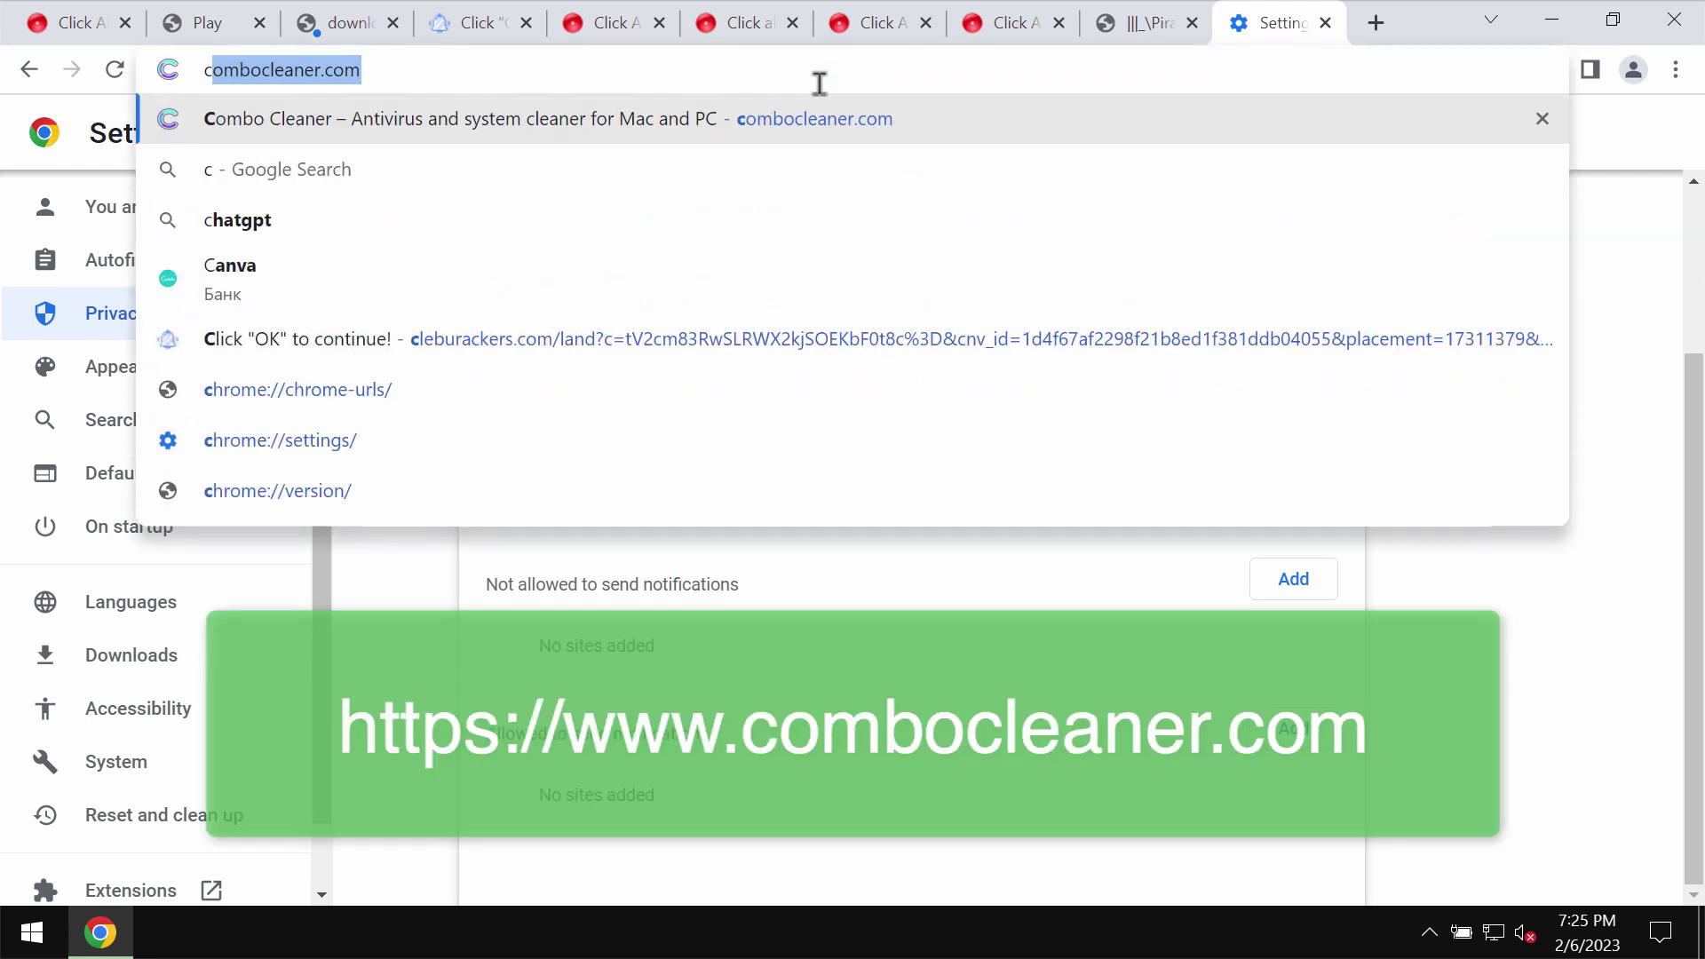
pyautogui.press('Return')
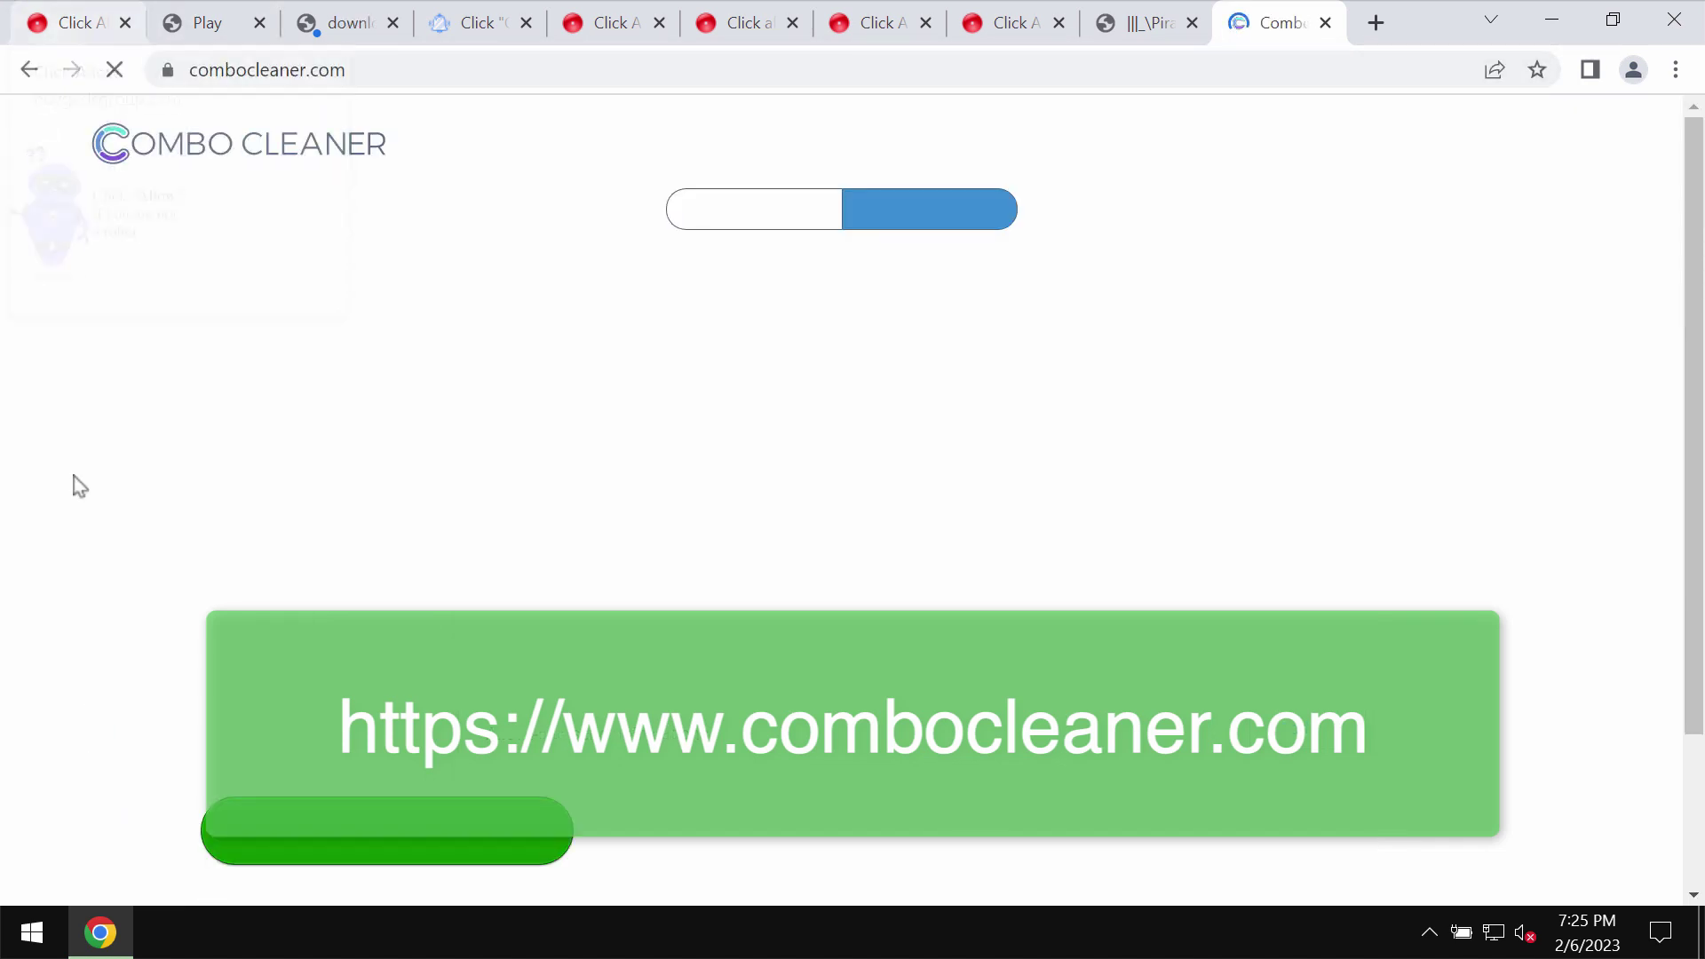
pyautogui.moveTo(73, 22)
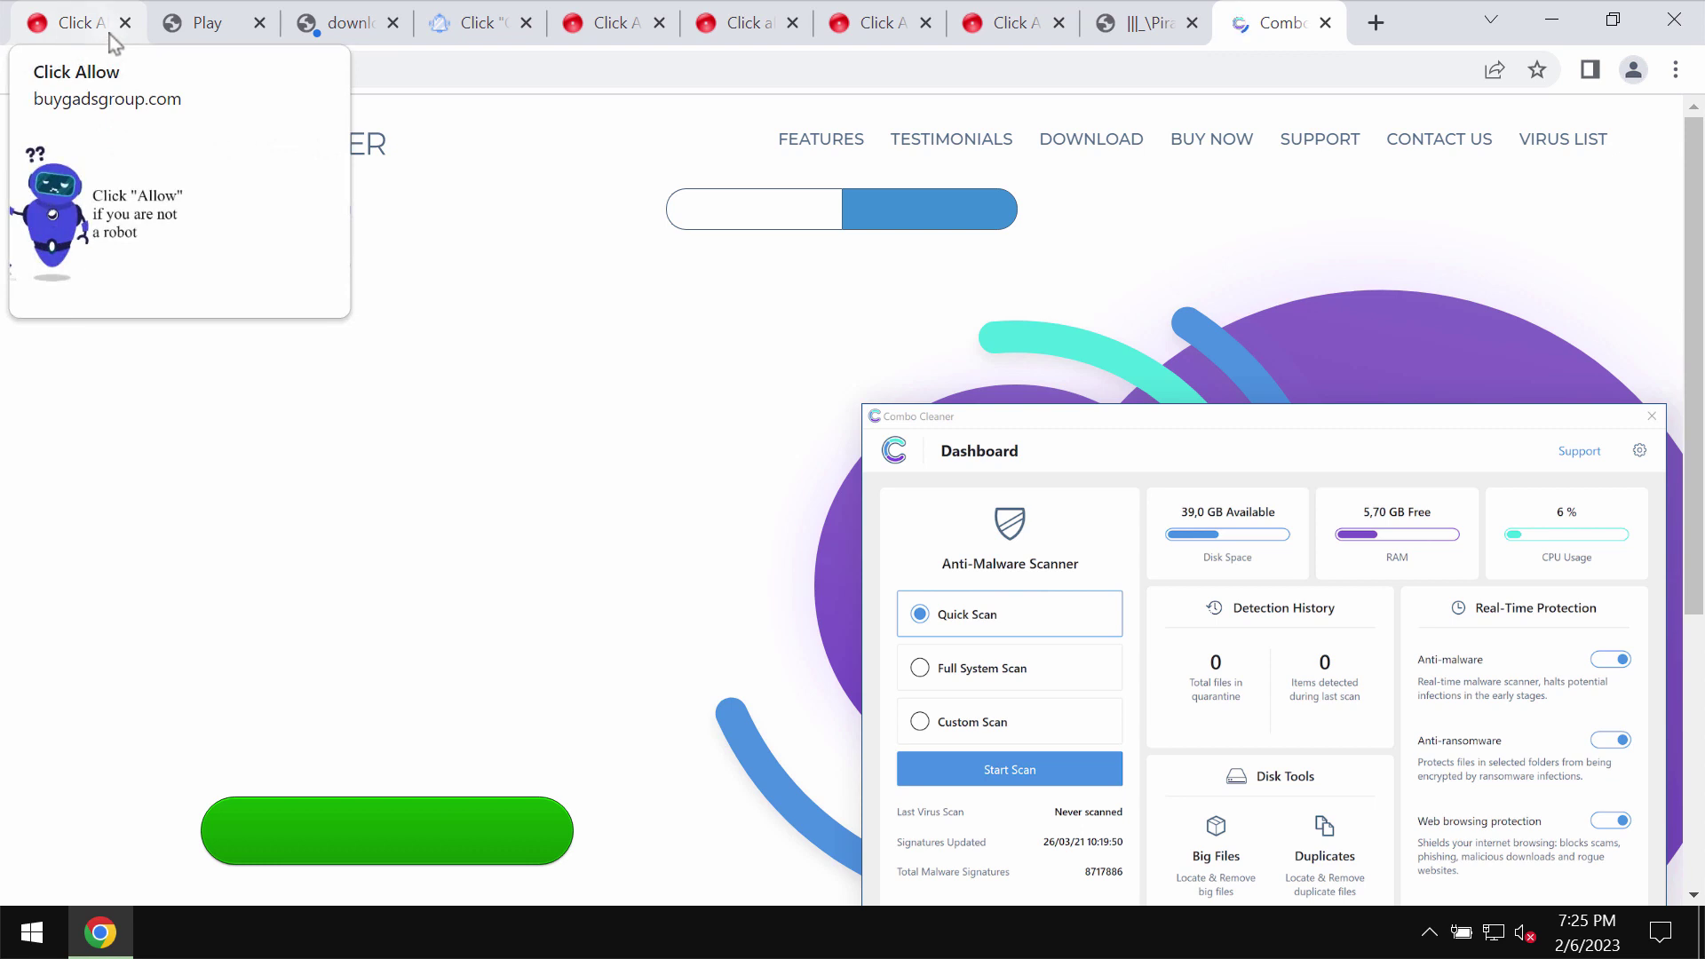
pyautogui.click(125, 23)
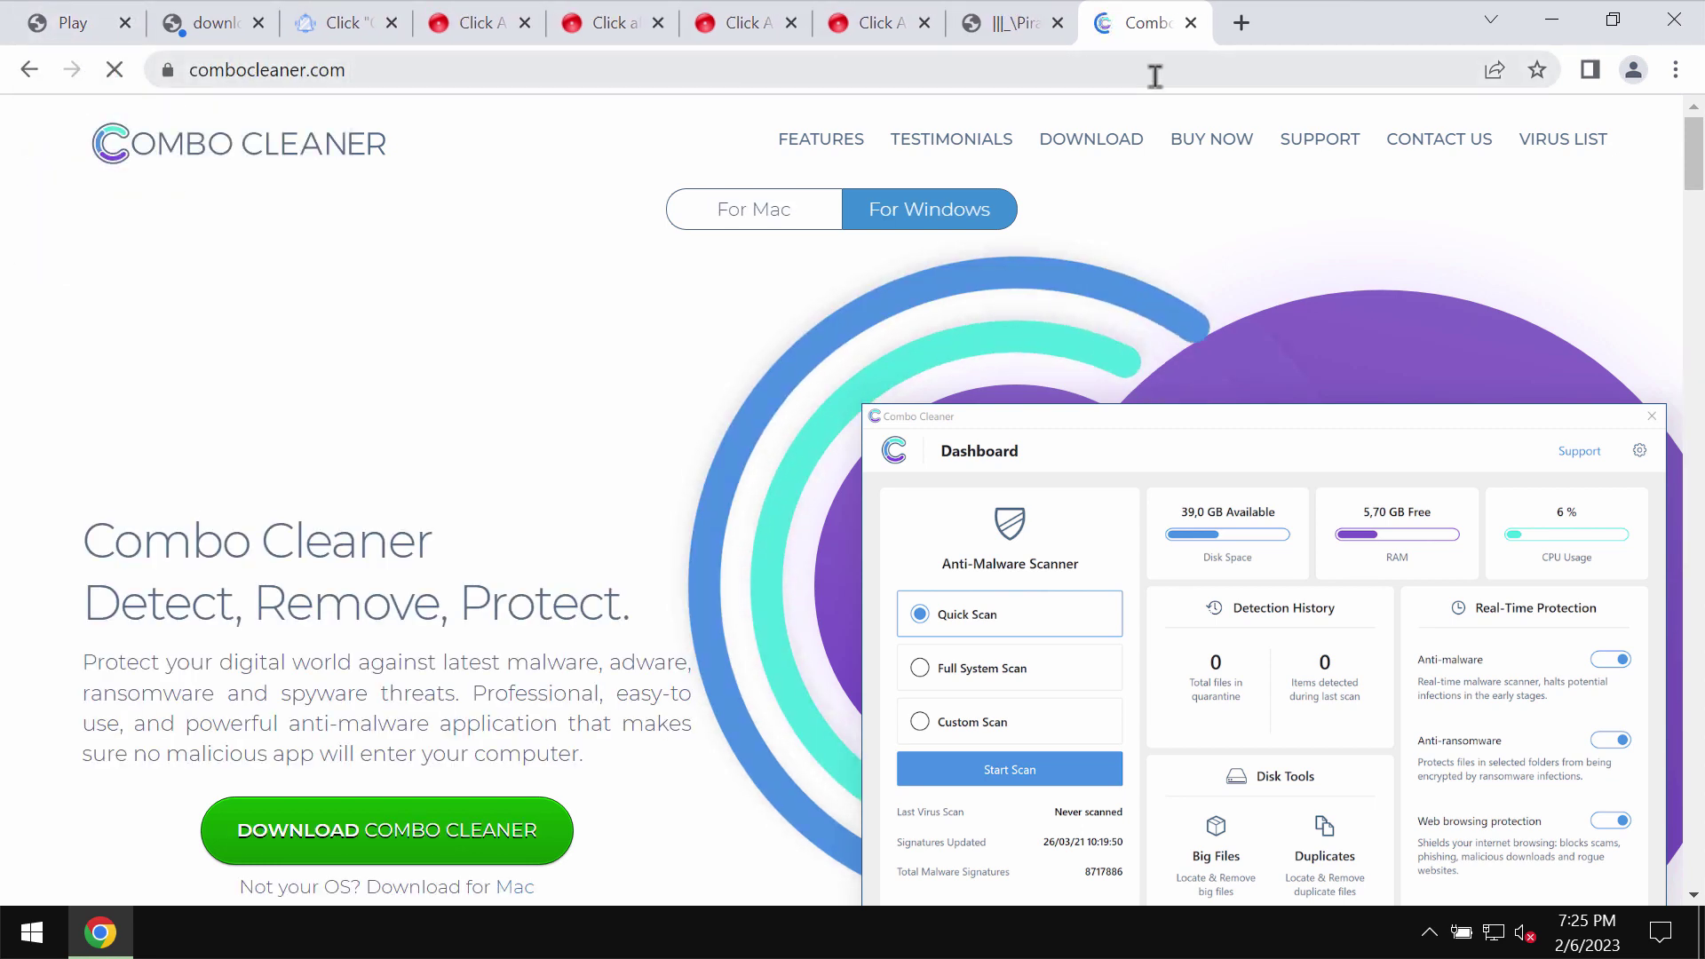
pyautogui.click(1554, 22)
pyautogui.doubleClick(361, 357)
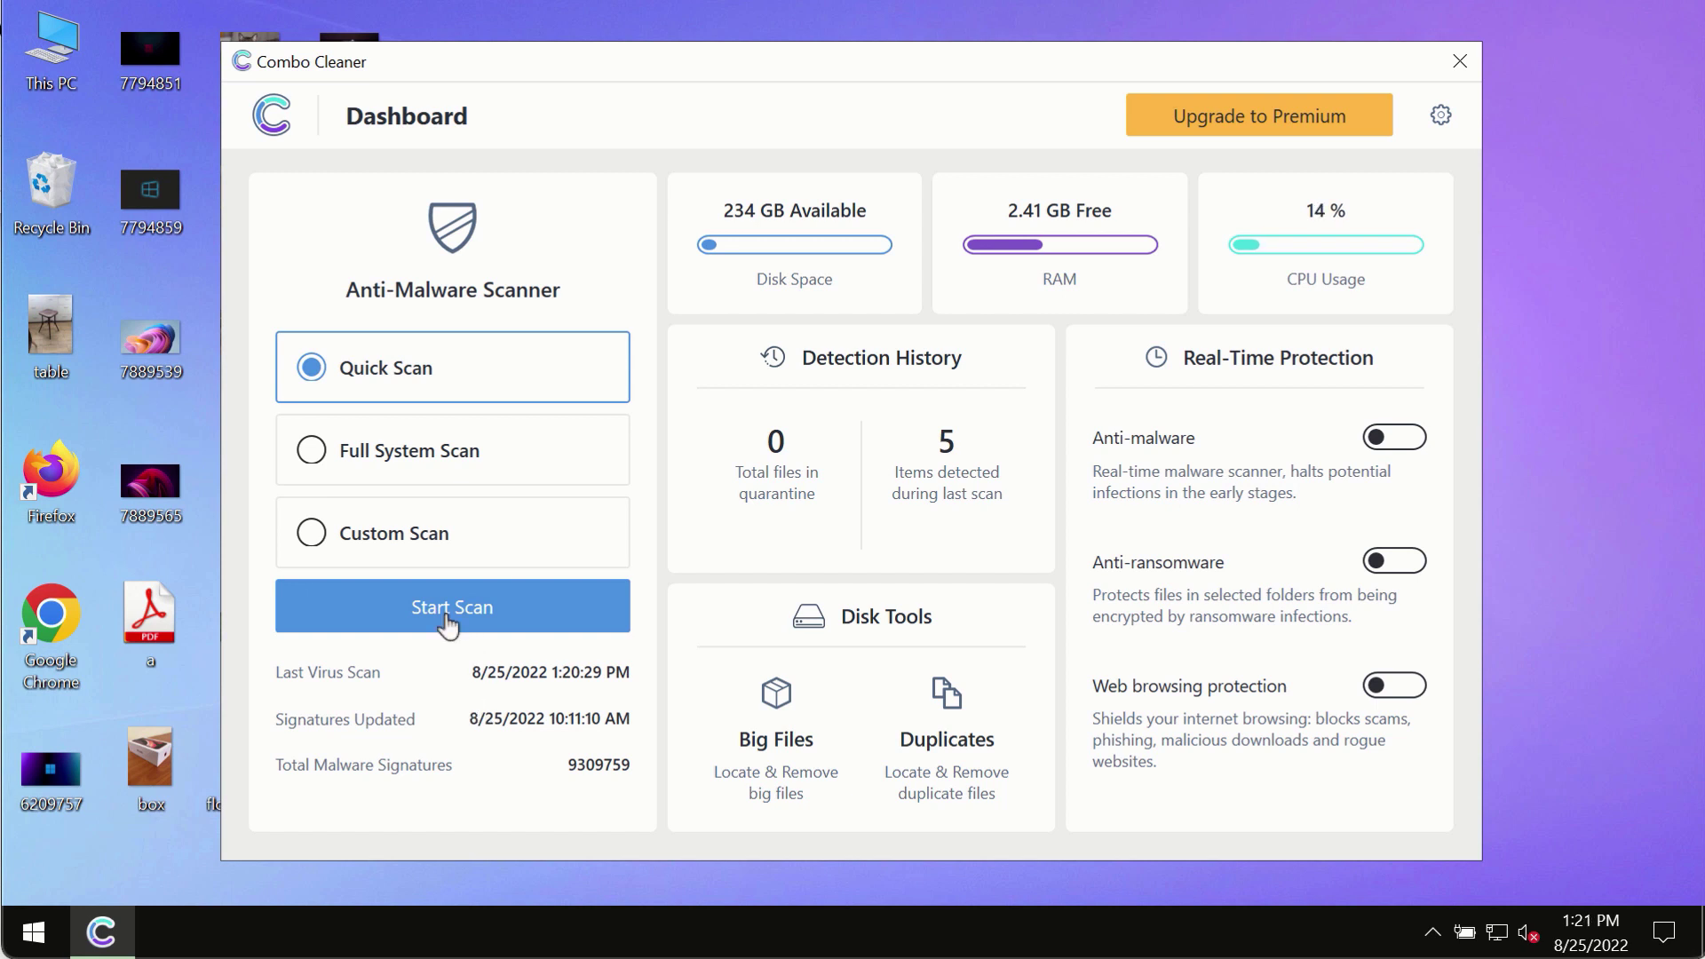
# Start the Quick Scan, go back to the dashboard, then reopen its progress page
pyautogui.click(470, 616)
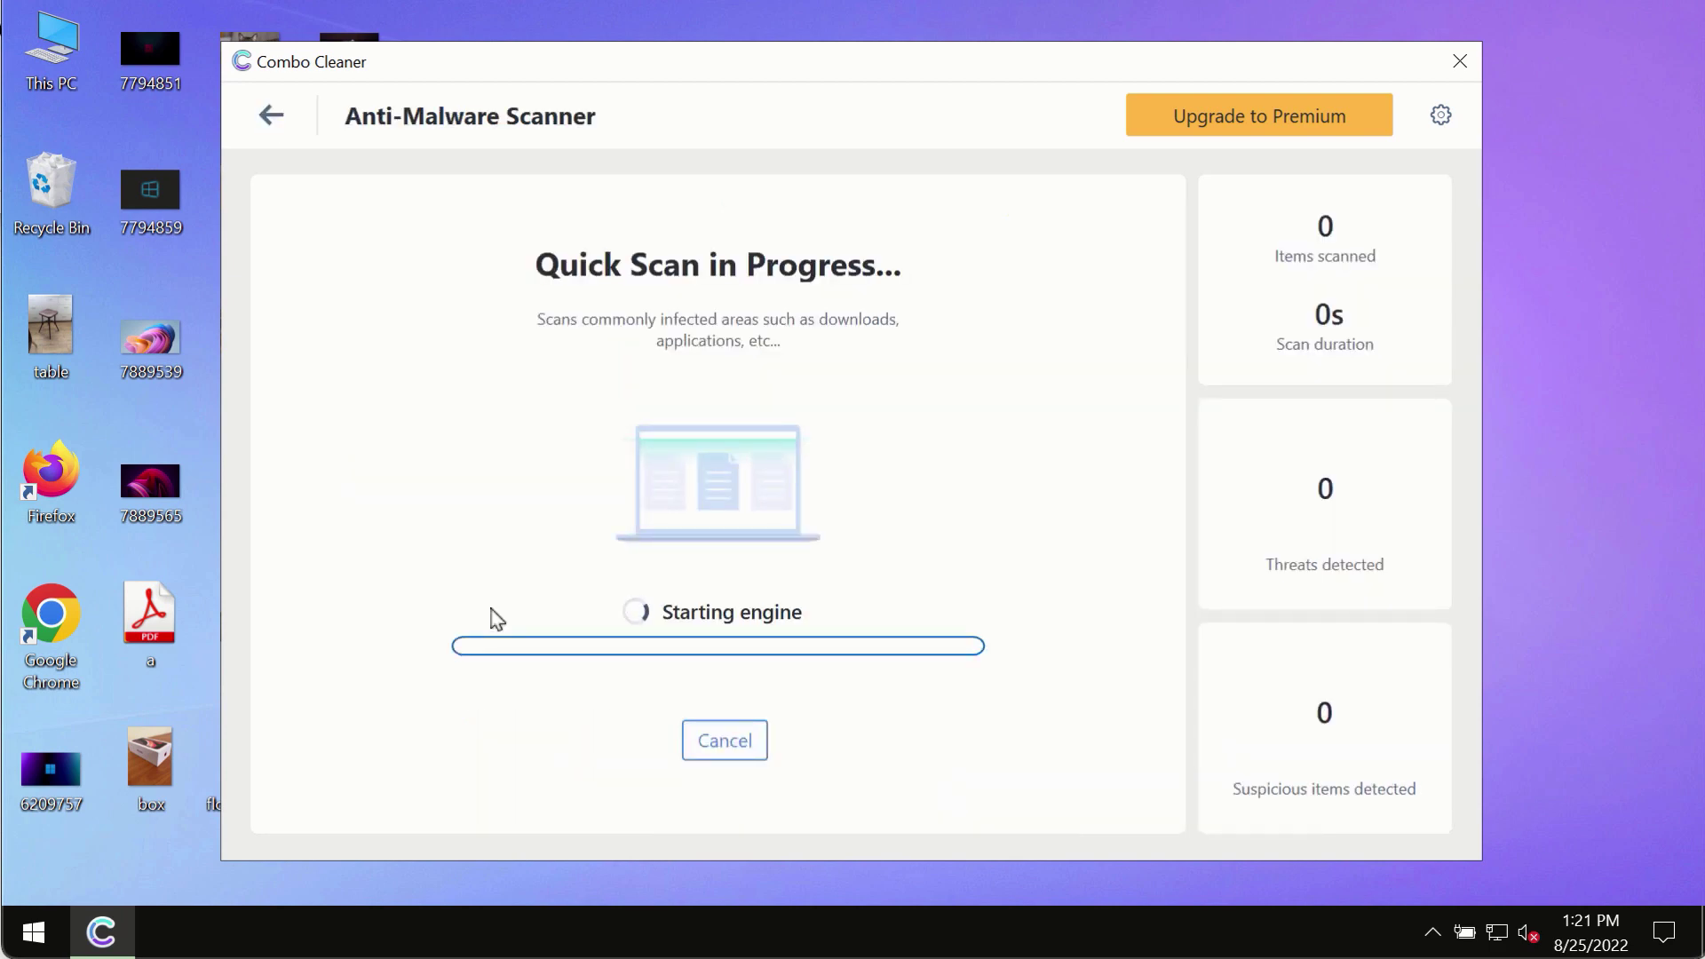
pyautogui.click(271, 114)
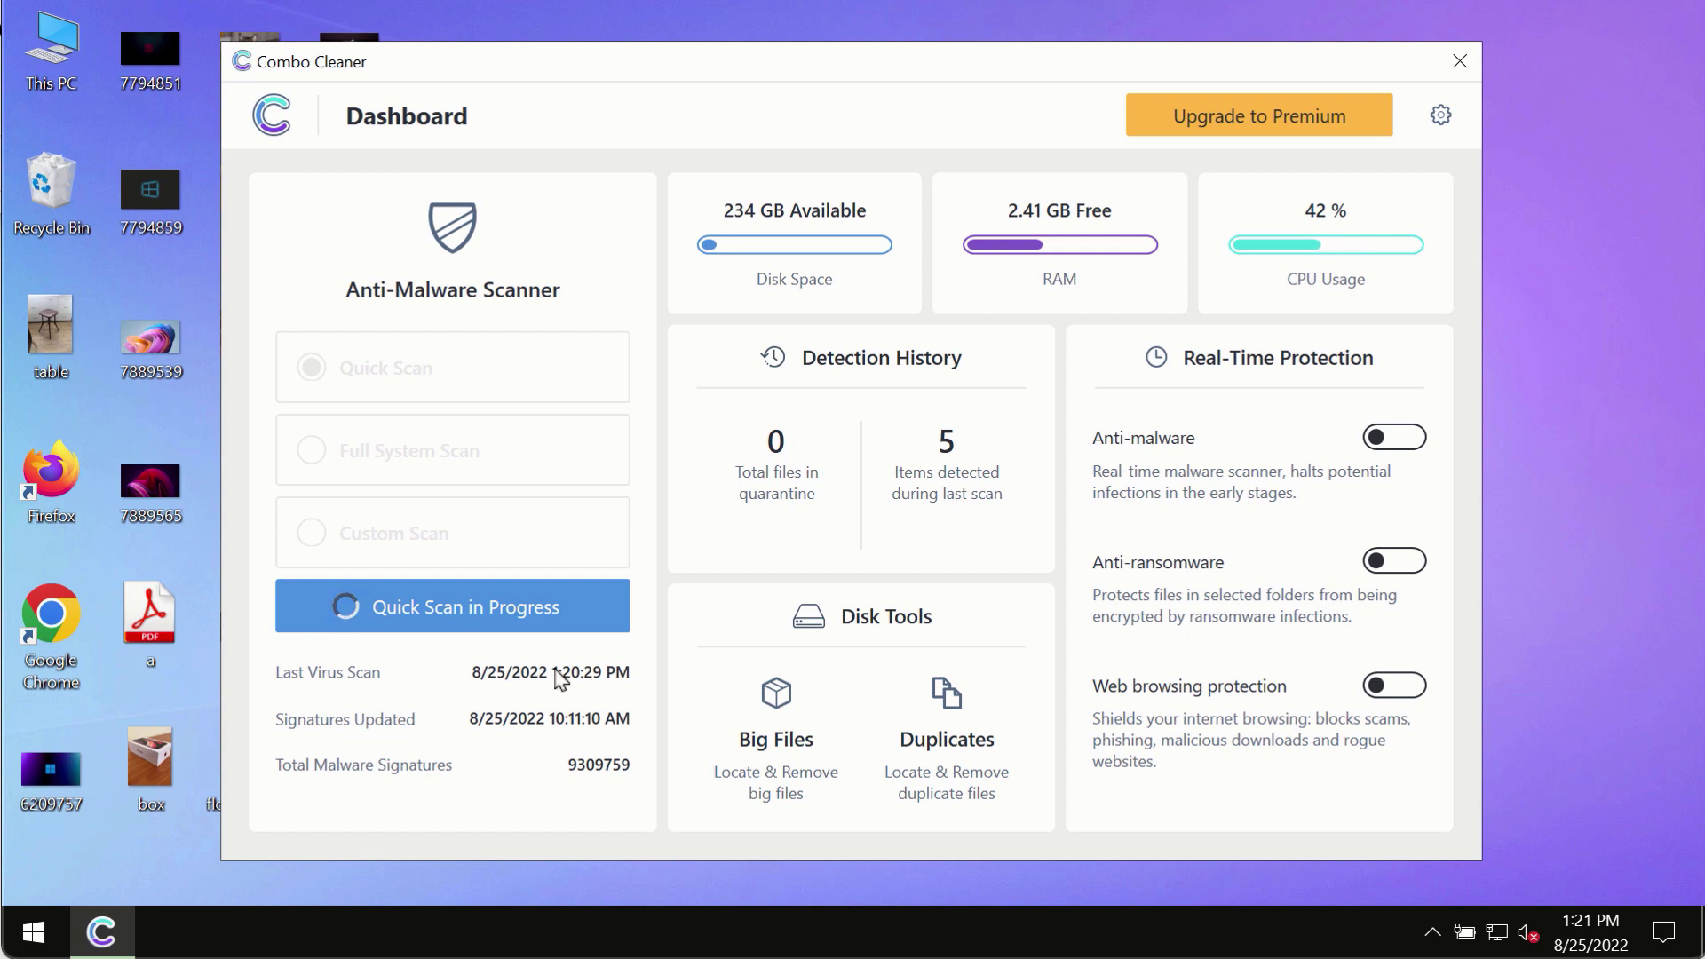
pyautogui.click(476, 607)
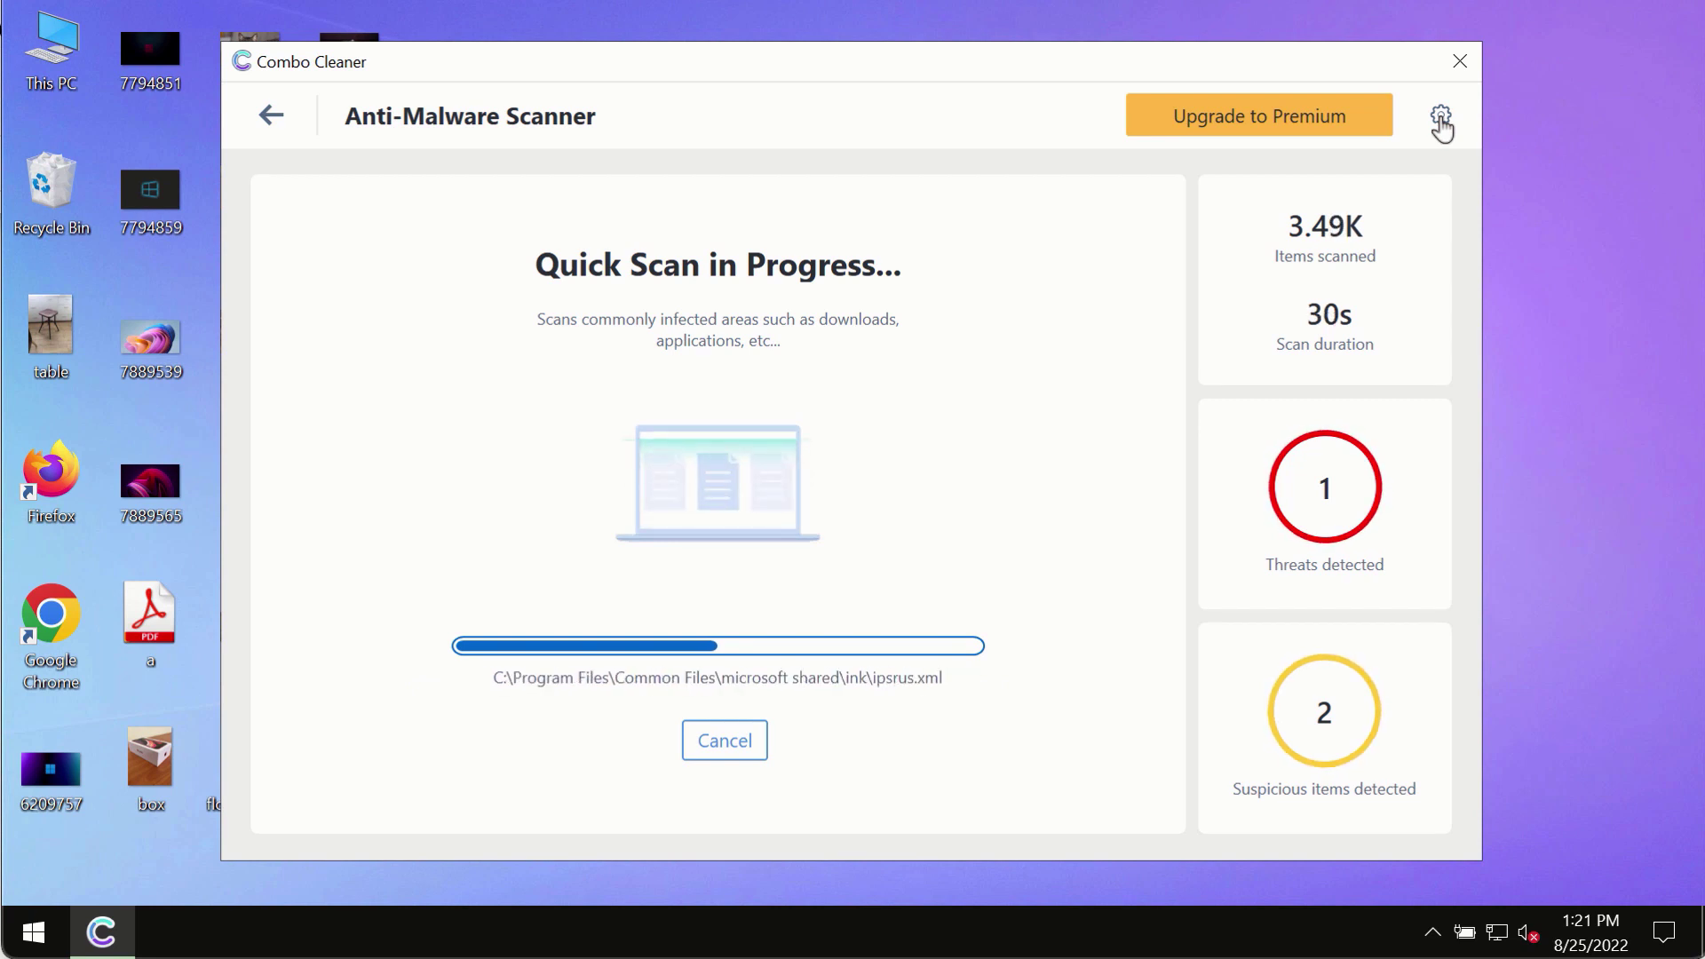
# Show the Anti-Ransomware section of Combo Cleaner's settings
pyautogui.click(1440, 119)
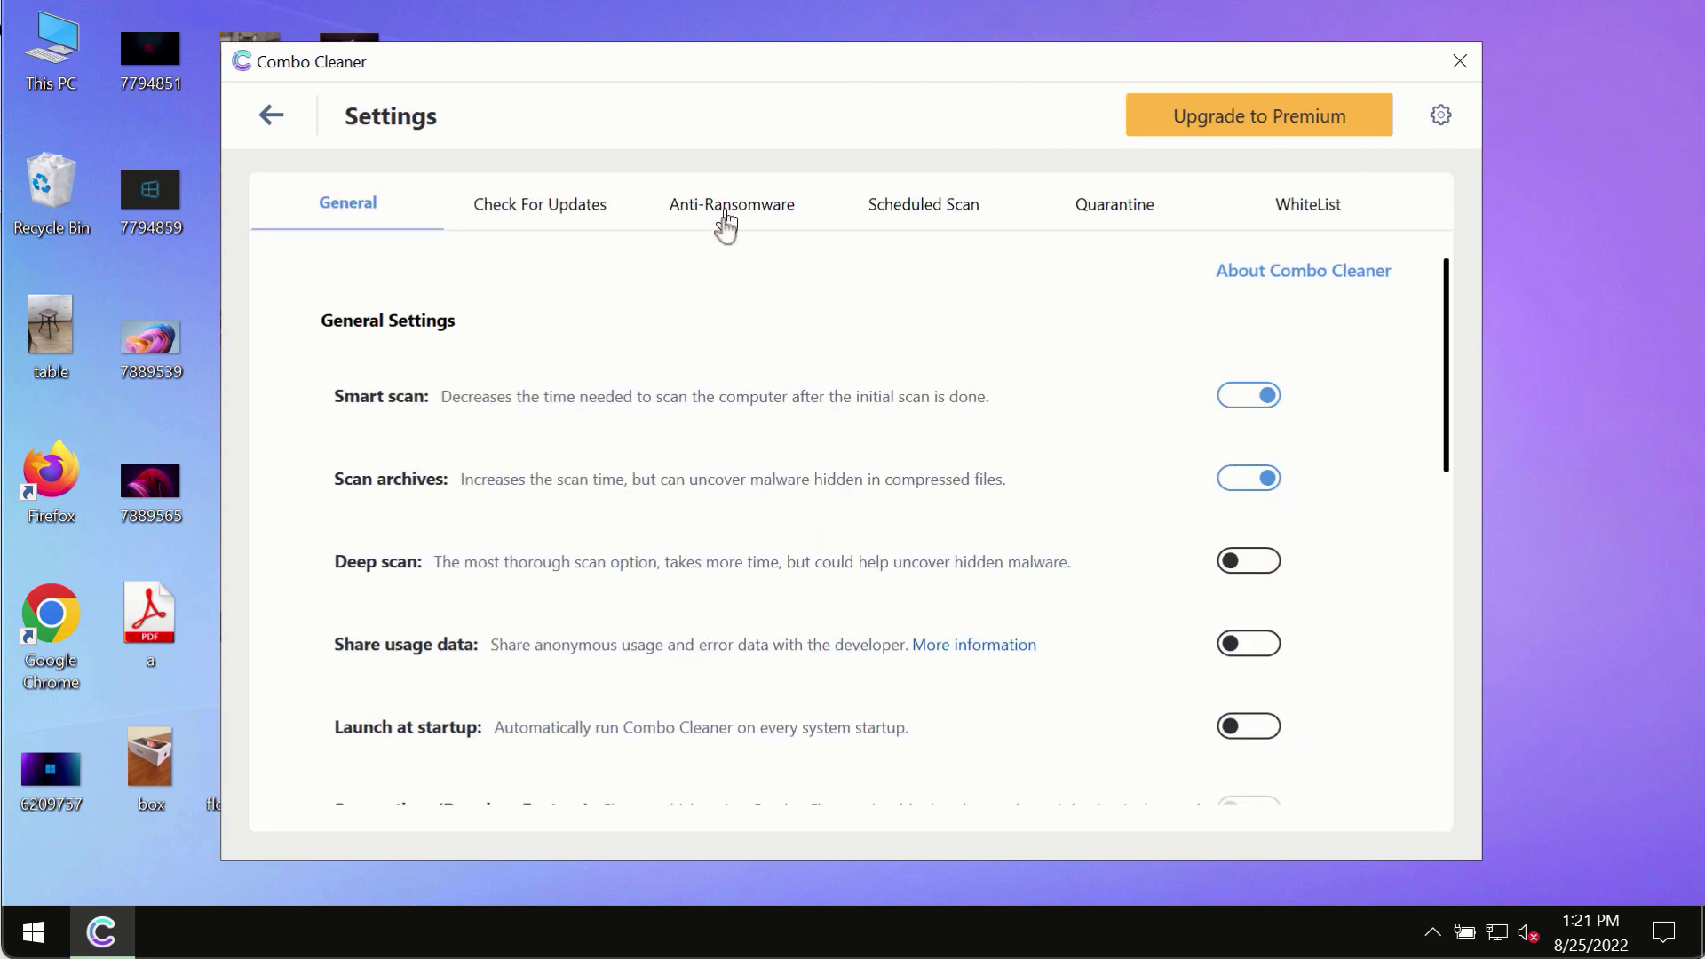
pyautogui.click(705, 214)
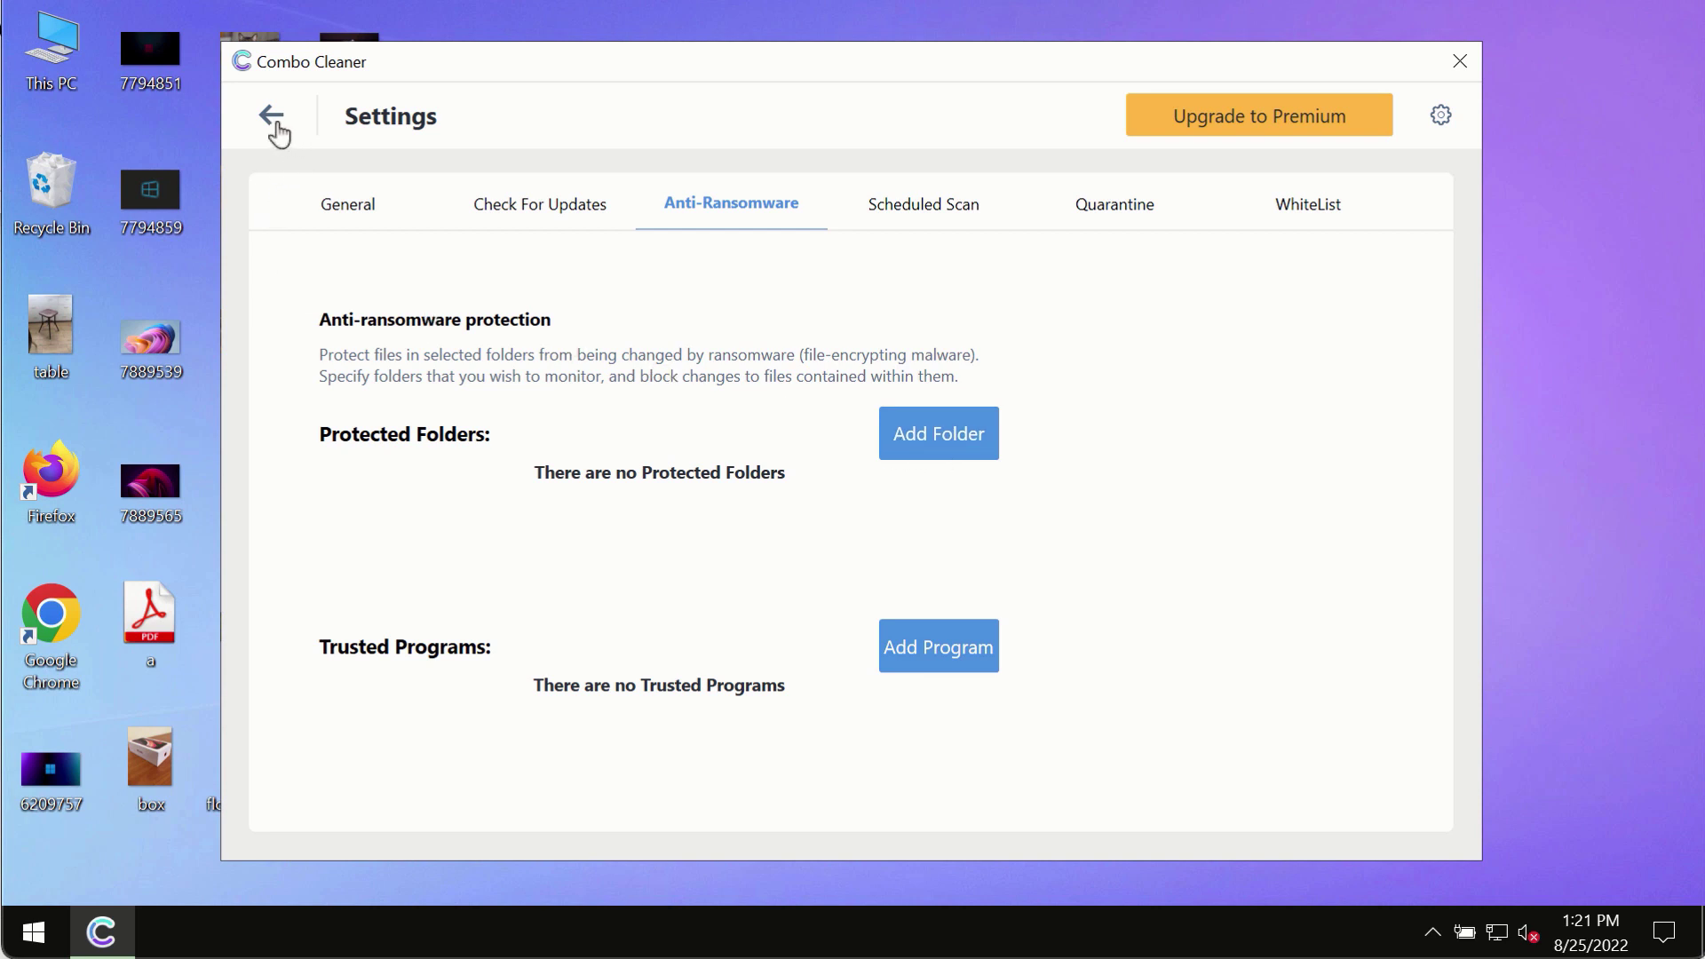
# Leave settings and reopen the Quick Scan in Progress page to watch its results
pyautogui.click(272, 120)
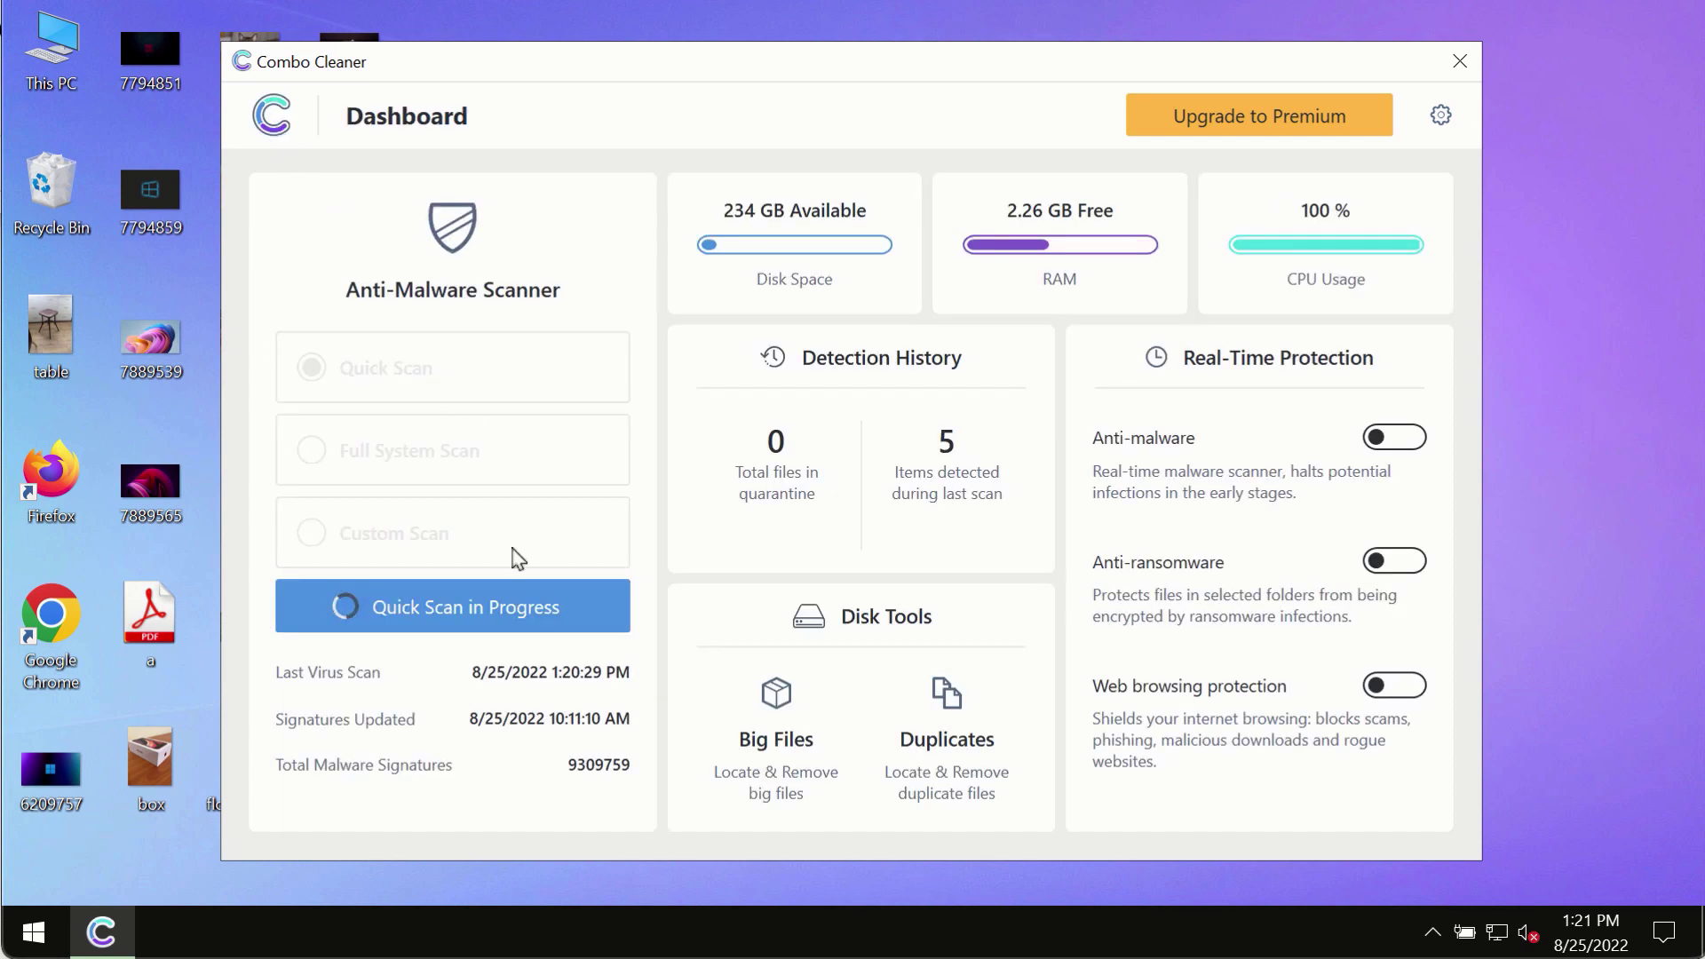
pyautogui.click(528, 609)
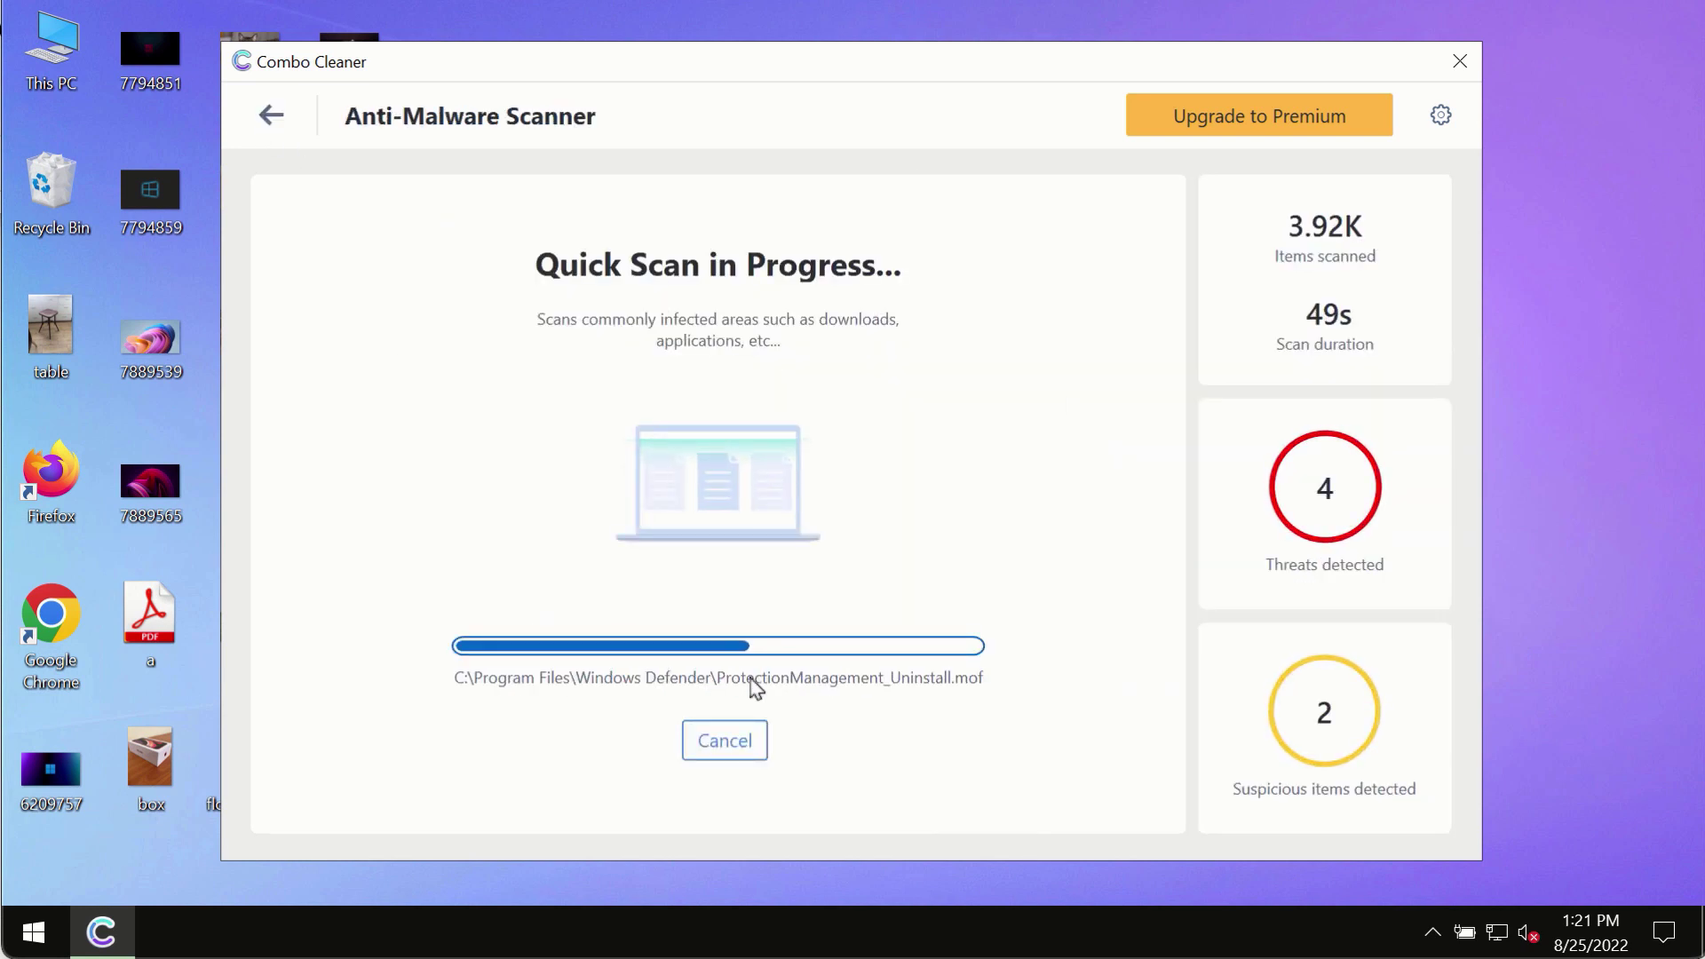